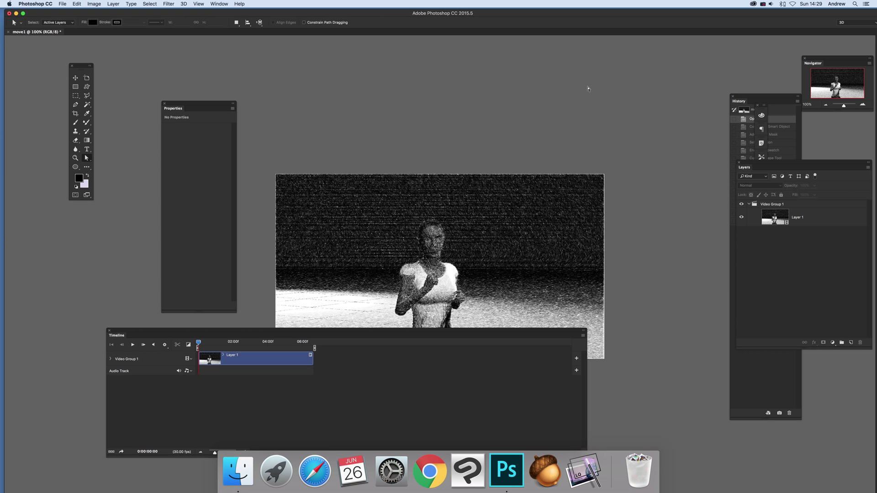
Move the Timeline panel and expand Video Group 1 to list Altered Video, Position, Opacity and Style.
left_click_drag(296, 333, 343, 342)
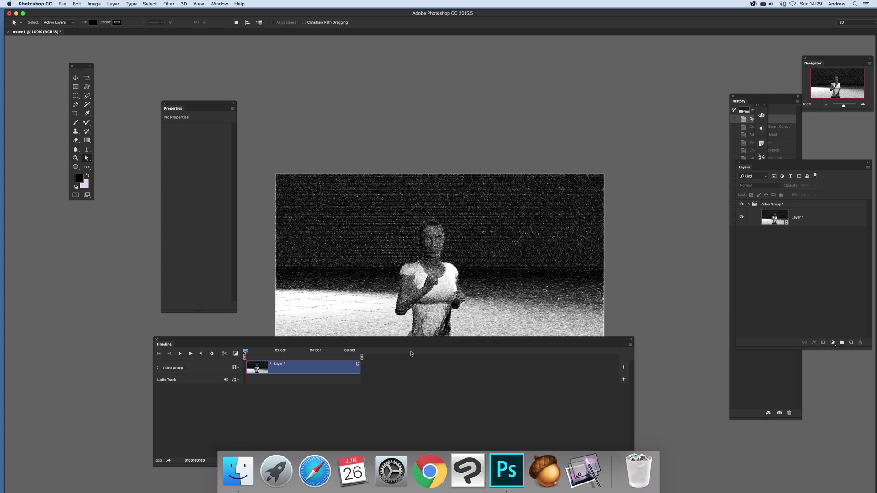
left_click(63, 5)
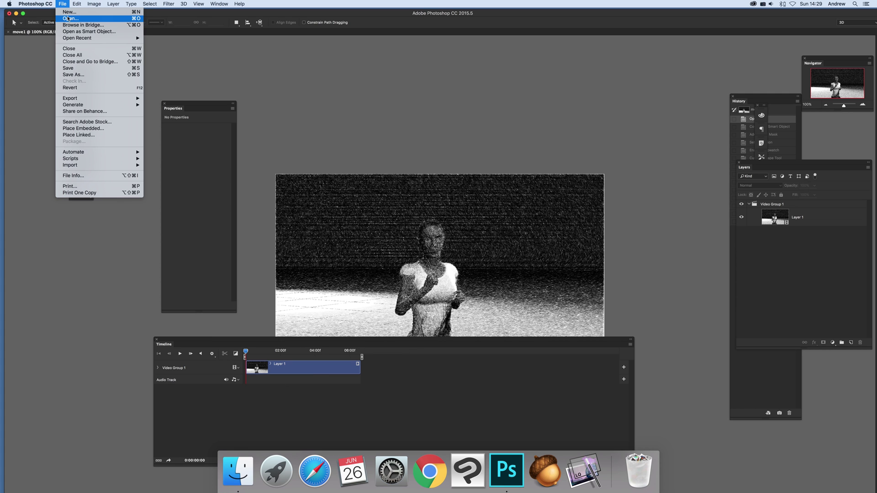
left_click(506, 277)
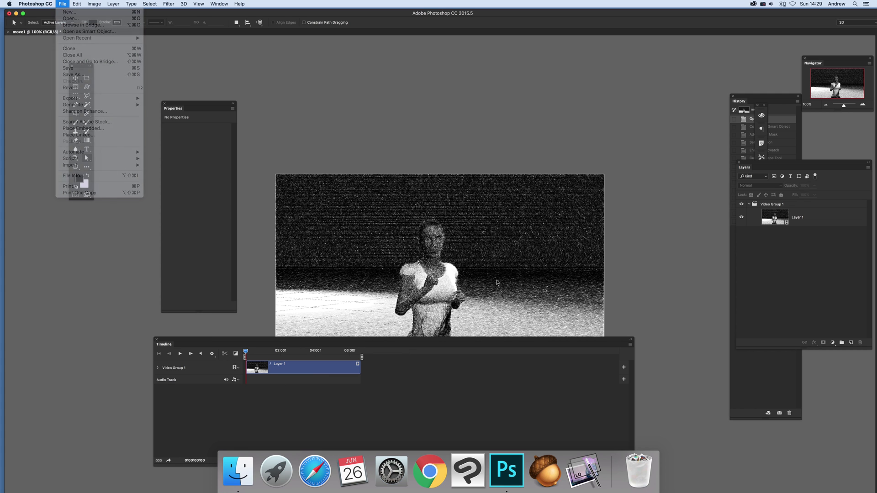
left_click(158, 368)
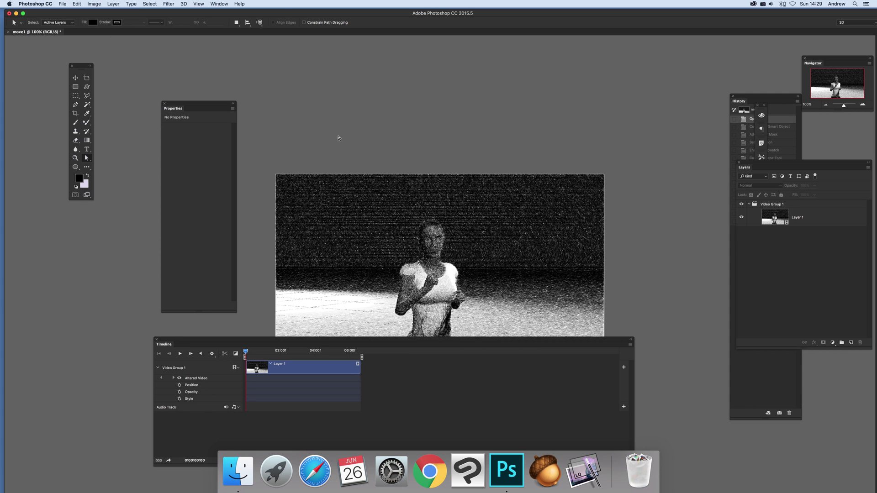
left_click(217, 4)
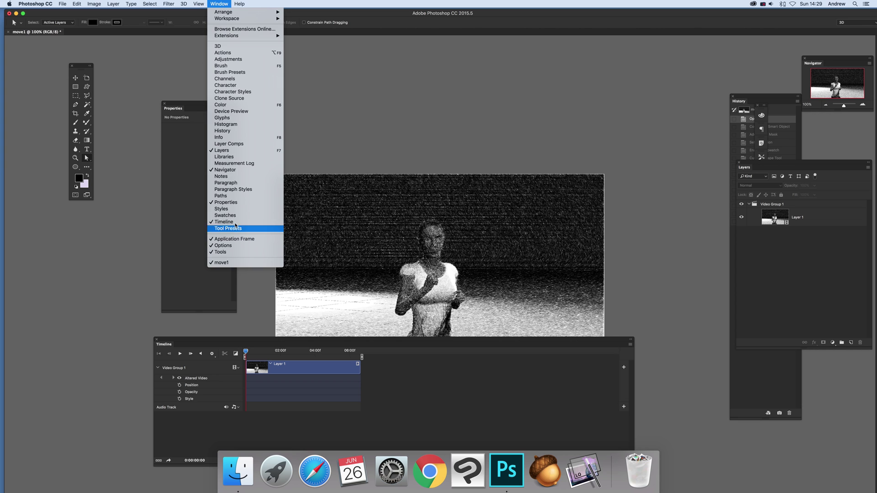
left_click(351, 277)
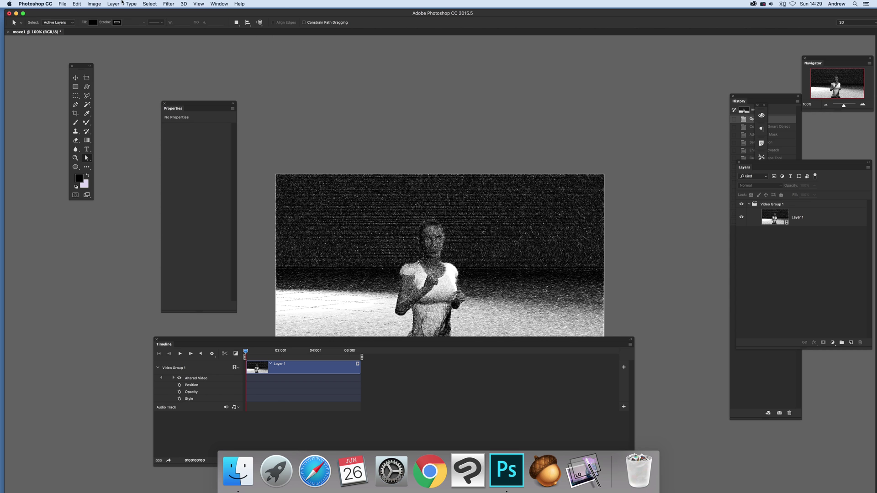
Add a Reveal All vector mask to Layer 1 and set a Vector Mask Position keyframe at 0:00:00:00.
left_click(812, 223)
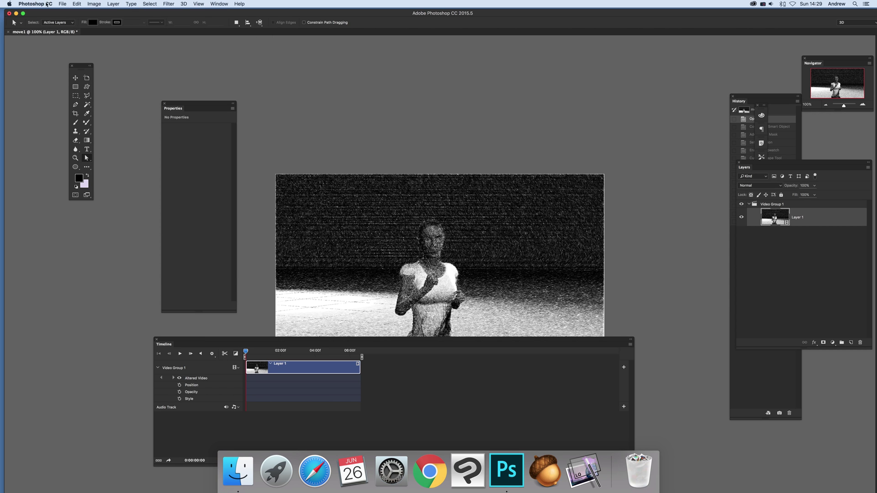
left_click(114, 4)
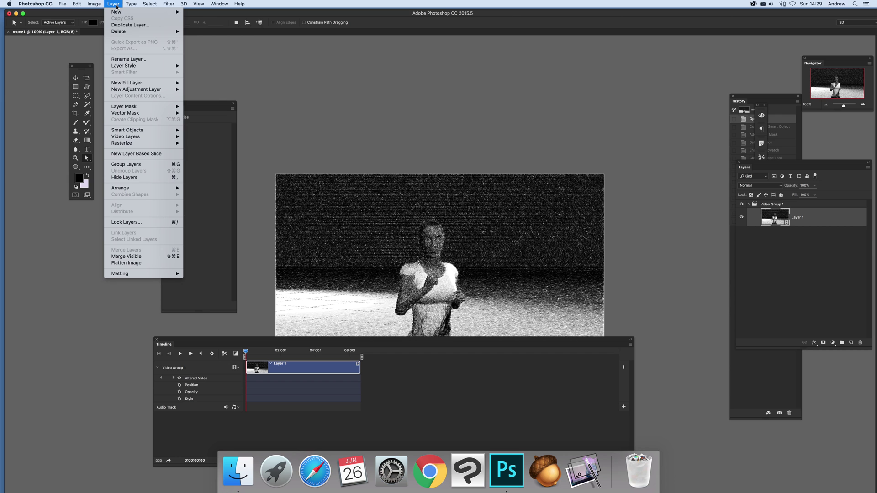
mouse_move(122, 115)
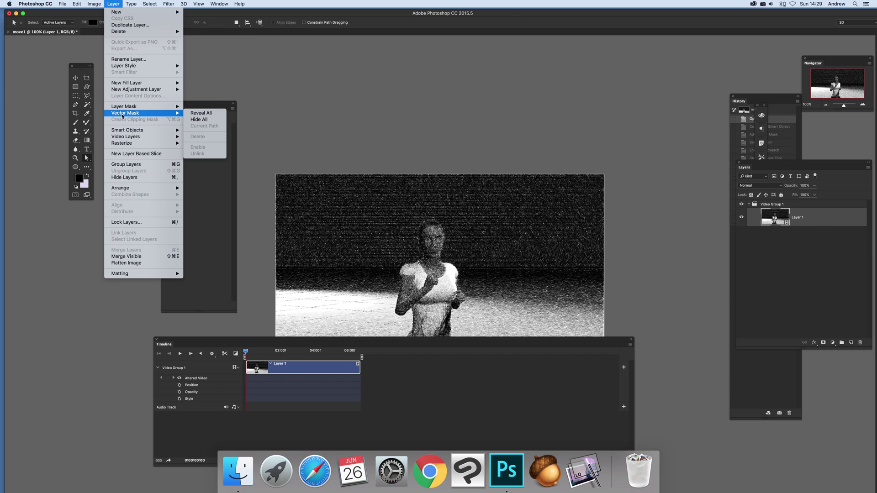
left_click(207, 114)
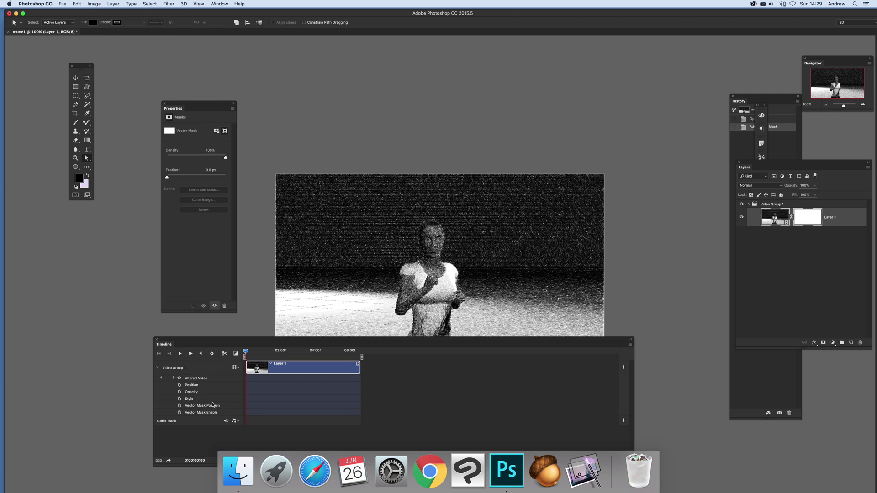
left_click(180, 406)
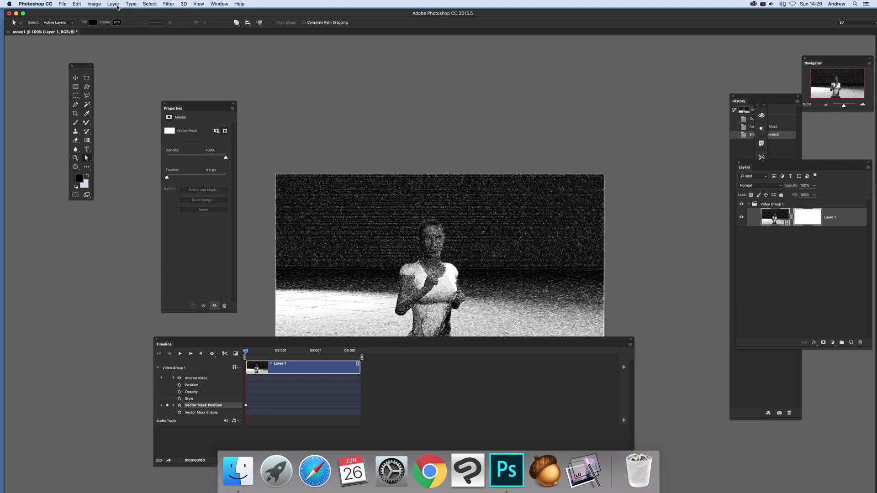
Switch to the Custom Shape tool with the circle-with-chevron shape selected.
left_click(87, 87)
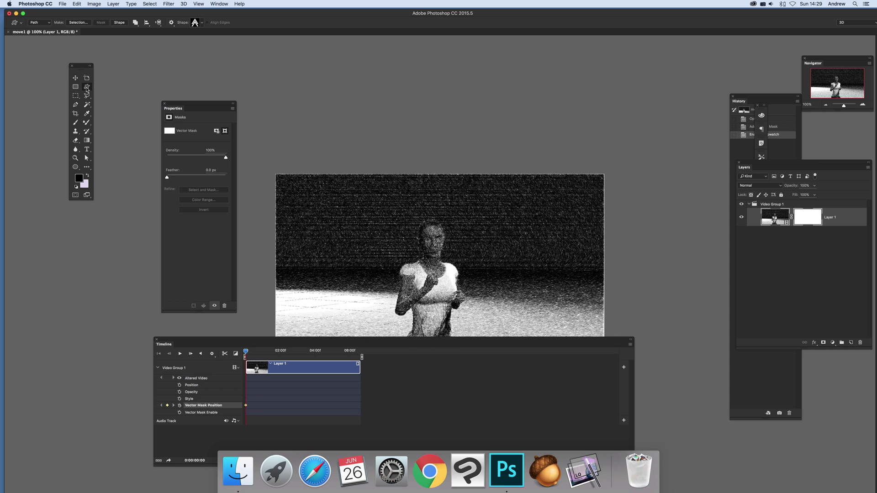
left_click(201, 22)
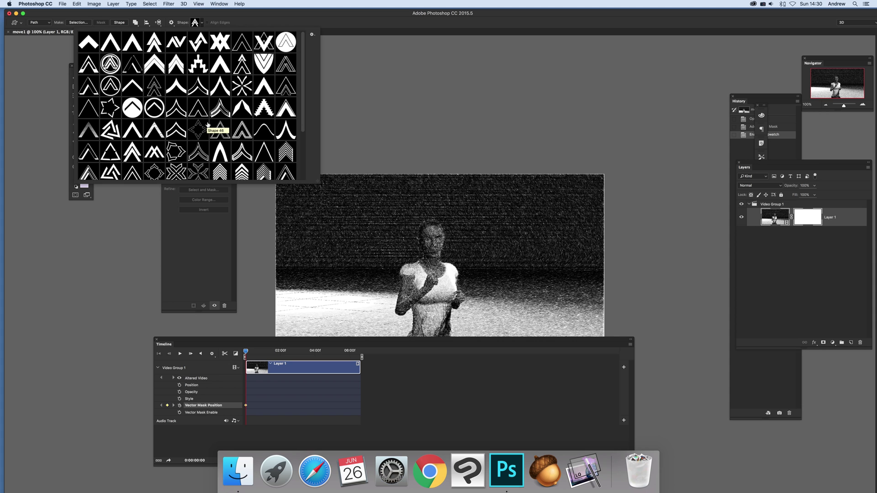
left_click(139, 108)
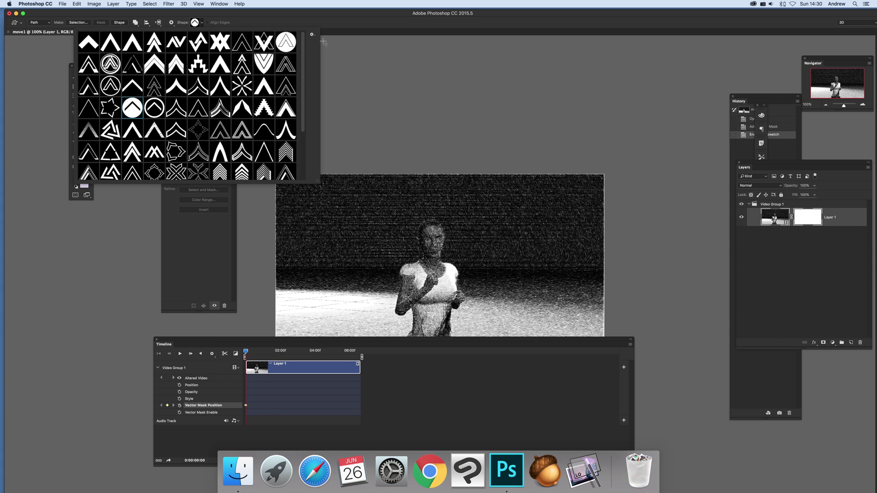
left_click(353, 19)
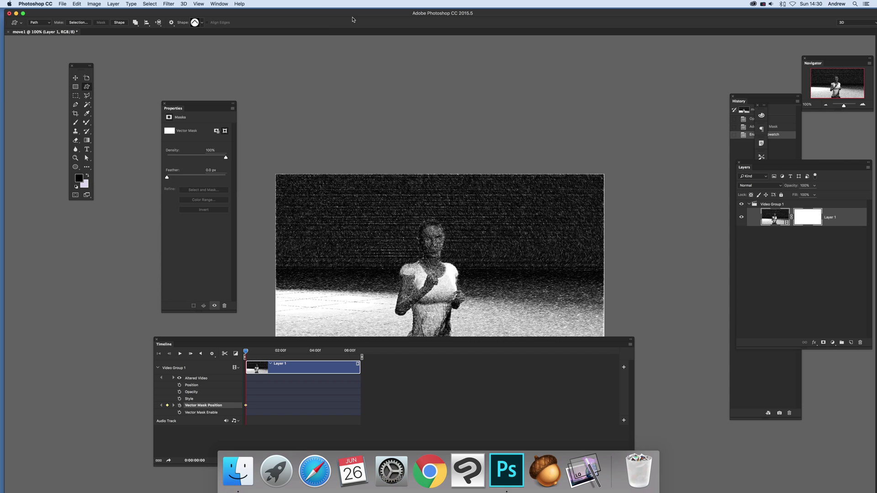
Set the shape drawing mode to Path and target Layer 1's vector mask thumbnail.
left_click(48, 22)
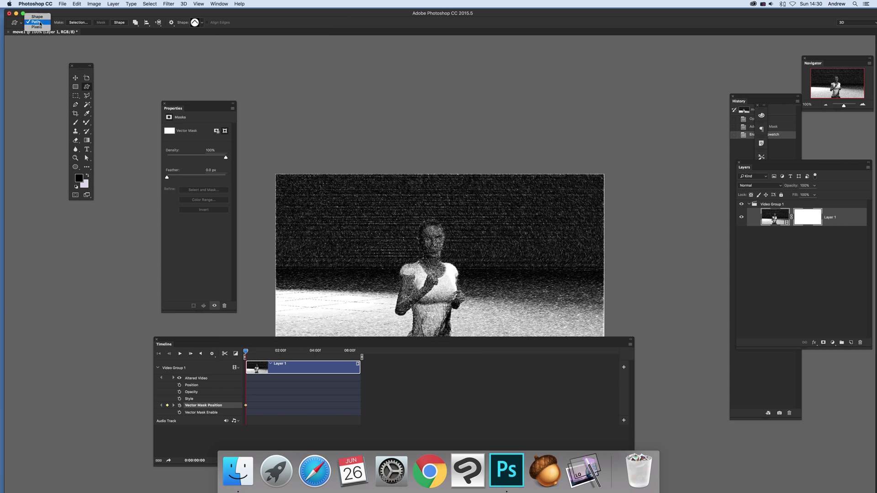
left_click(35, 25)
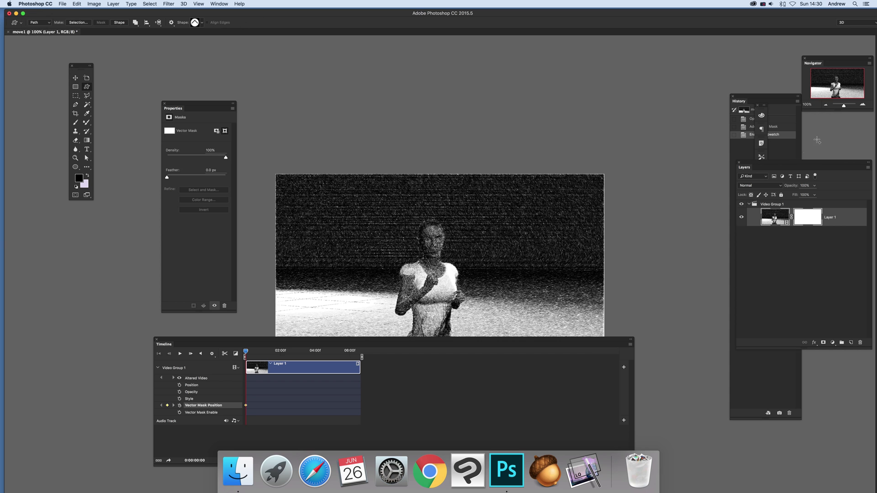
left_click(808, 217)
left_click(808, 217)
Draw the circle-with-chevron shape over the running figure, then scrub the timeline to preview the mask.
left_click_drag(355, 197, 509, 341)
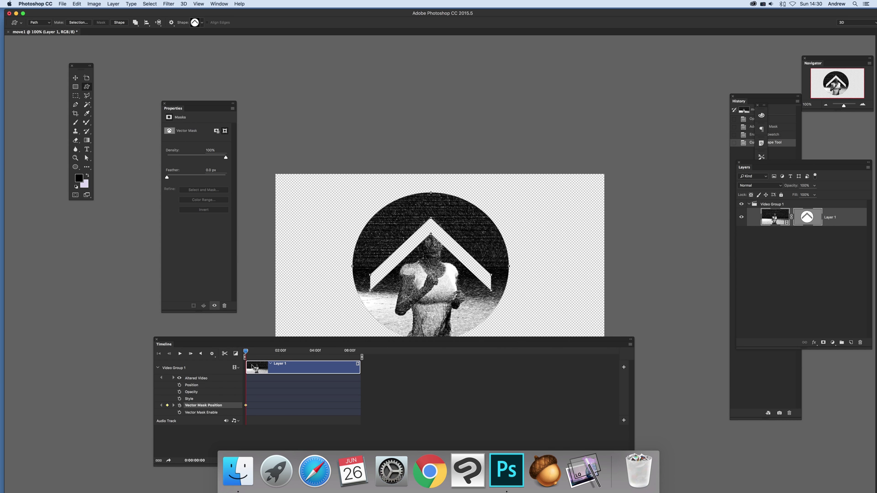
left_click_drag(246, 351, 309, 351)
Play the video to 0:00:02:23 and switch to the Path Selection Tool.
key("space")
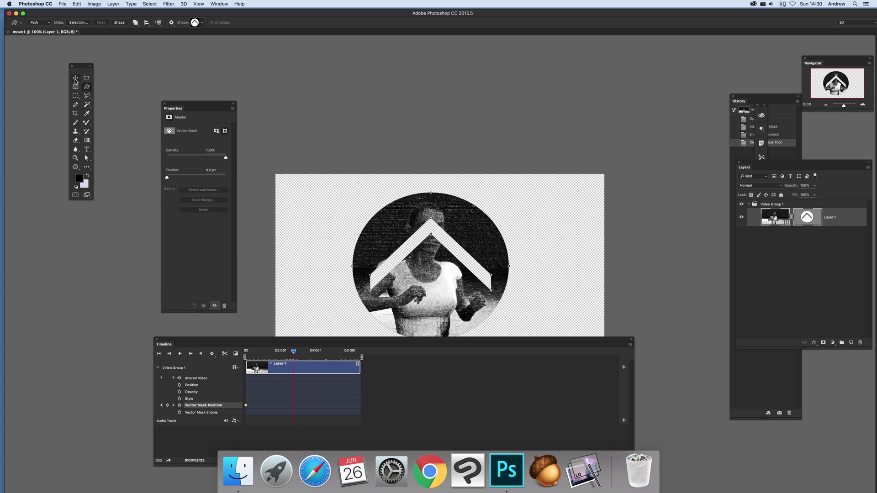
left_click(86, 158)
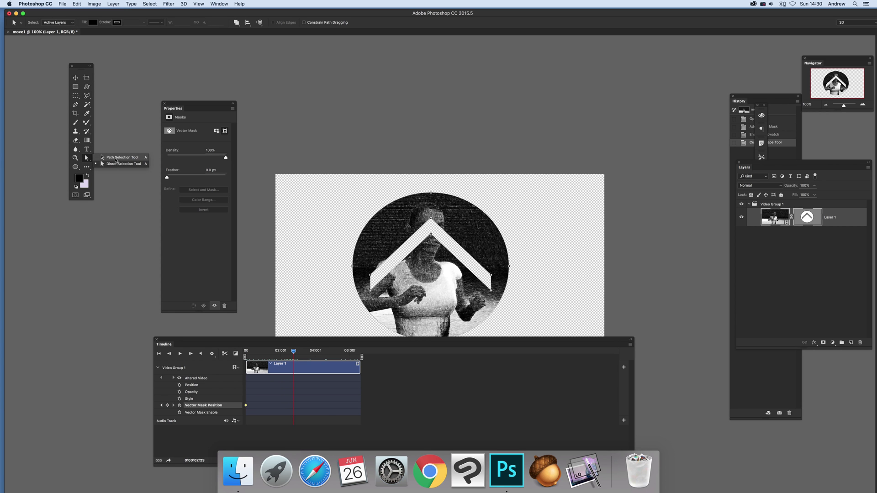
left_click(115, 158)
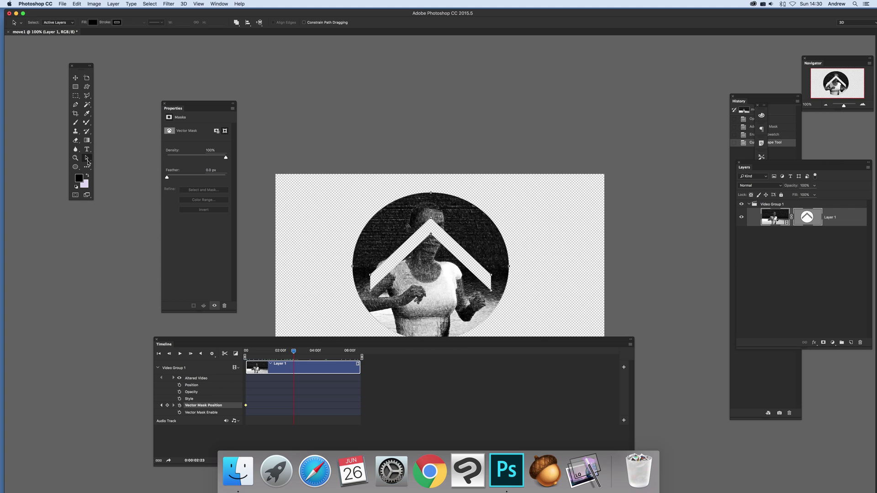
left_click(86, 158)
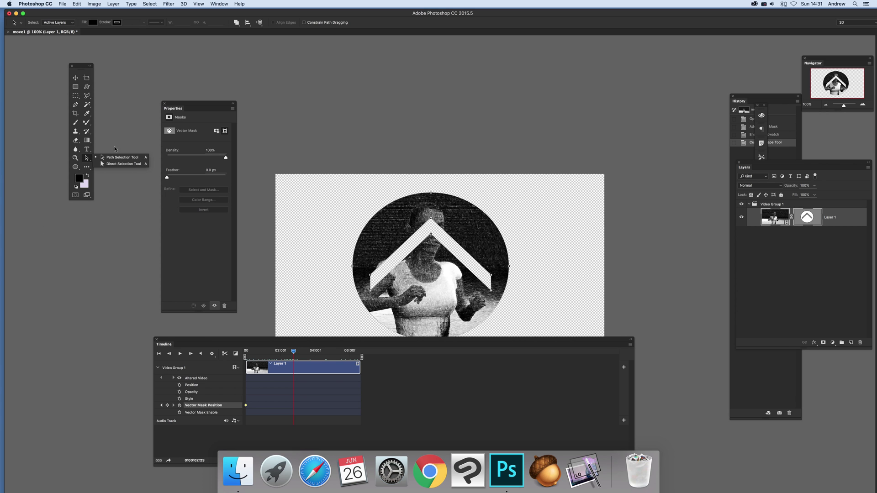
left_click(105, 134)
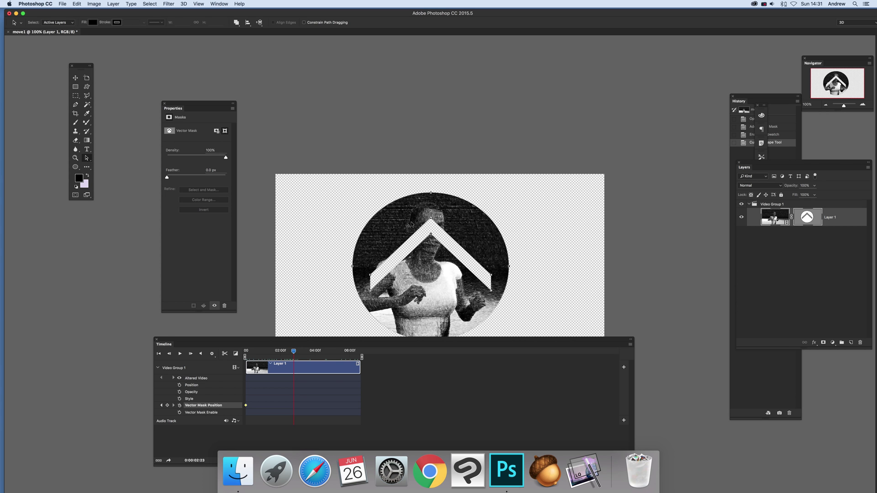
At 0:00:02:23 drag the mask shape up-left, then advance the playhead to the clip's end.
left_click_drag(411, 225, 337, 210)
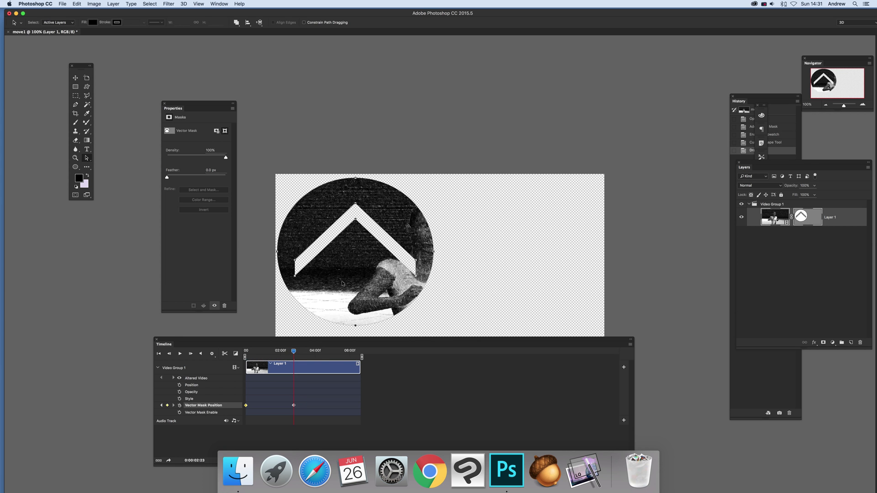
left_click_drag(294, 352, 251, 355)
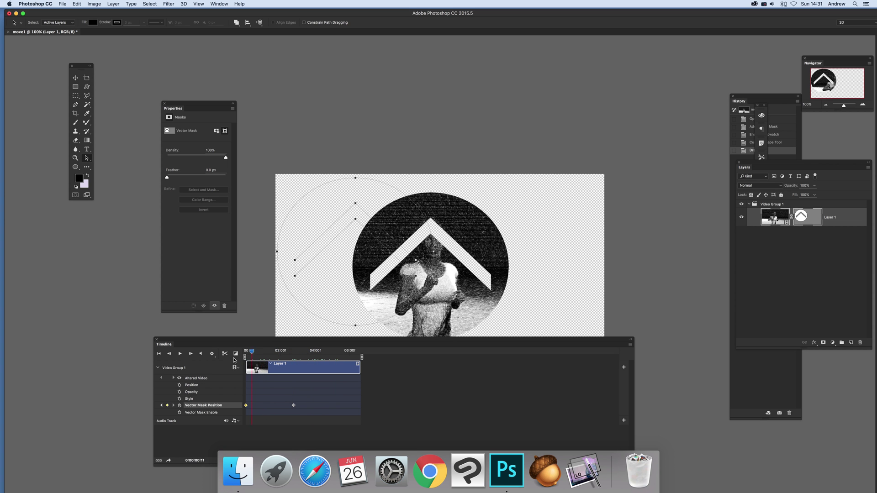
key("space")
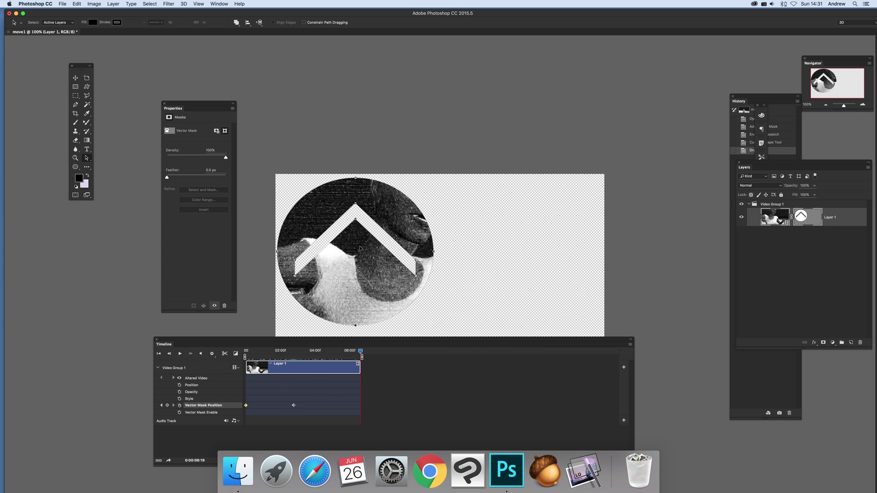
Drag the mask shape to the upper right at the end, then scrub back to preview the motion.
left_click_drag(358, 247, 455, 235)
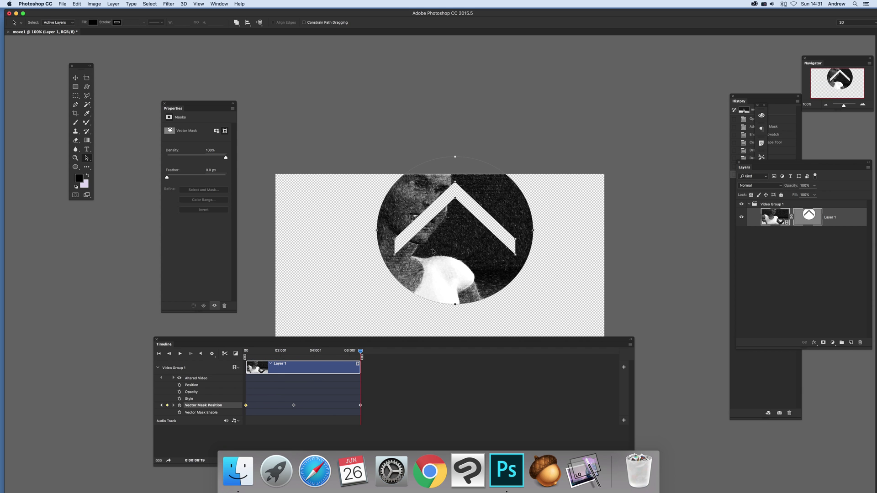
left_click_drag(361, 352, 268, 357)
key("space")
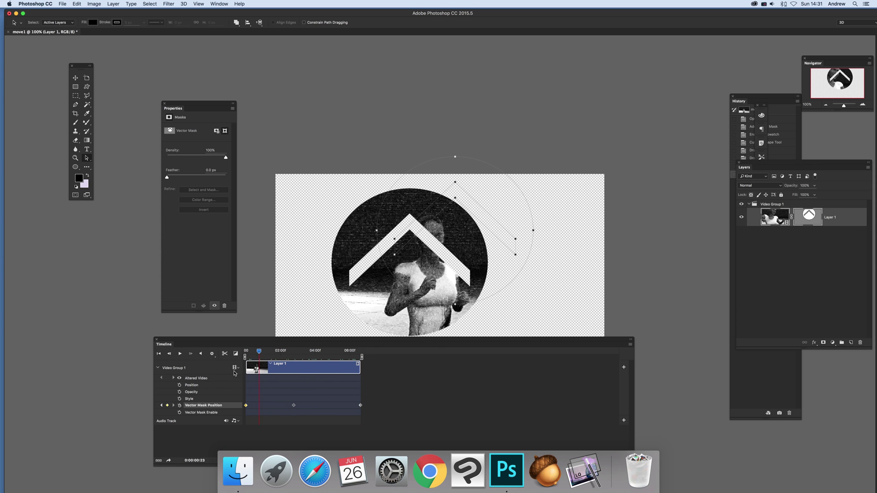
left_click_drag(326, 377, 337, 376)
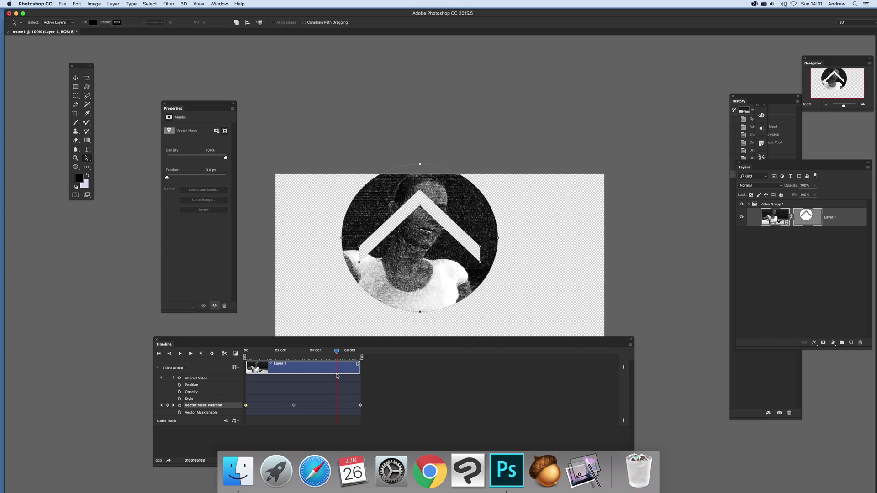
left_click_drag(338, 352, 379, 357)
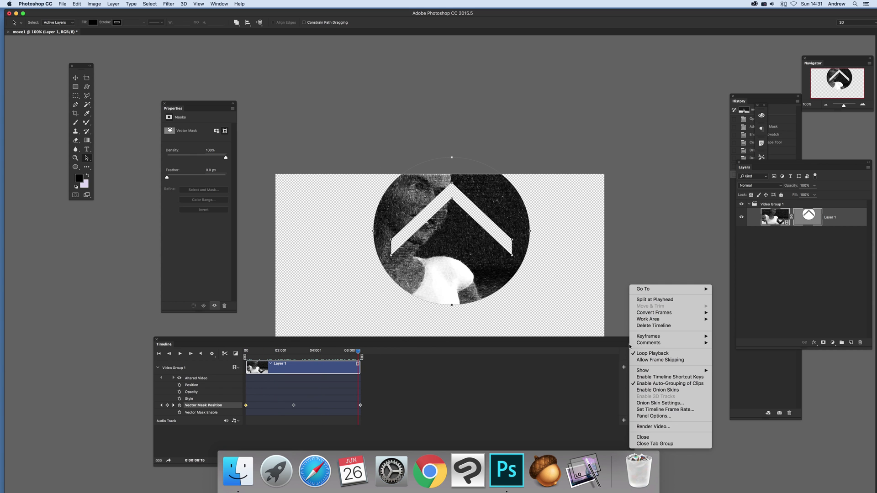
Bring up the Timeline panel's flyout menu with the Render Video… command.
left_click(630, 344)
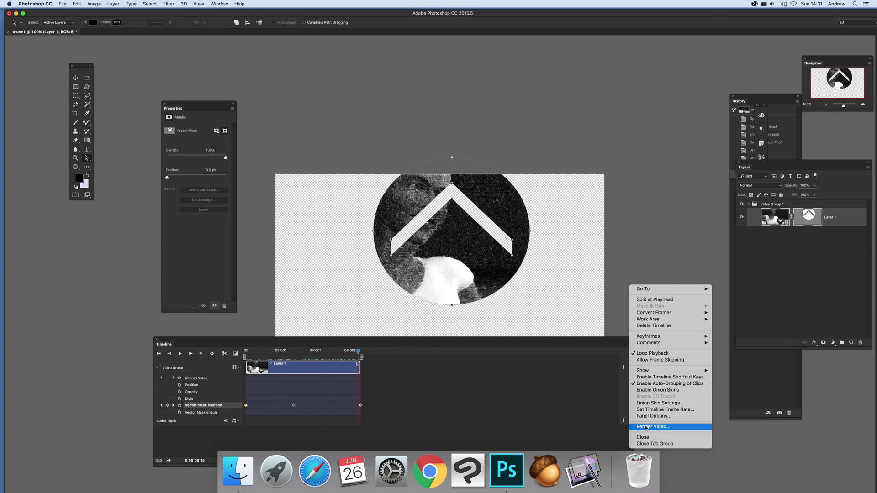